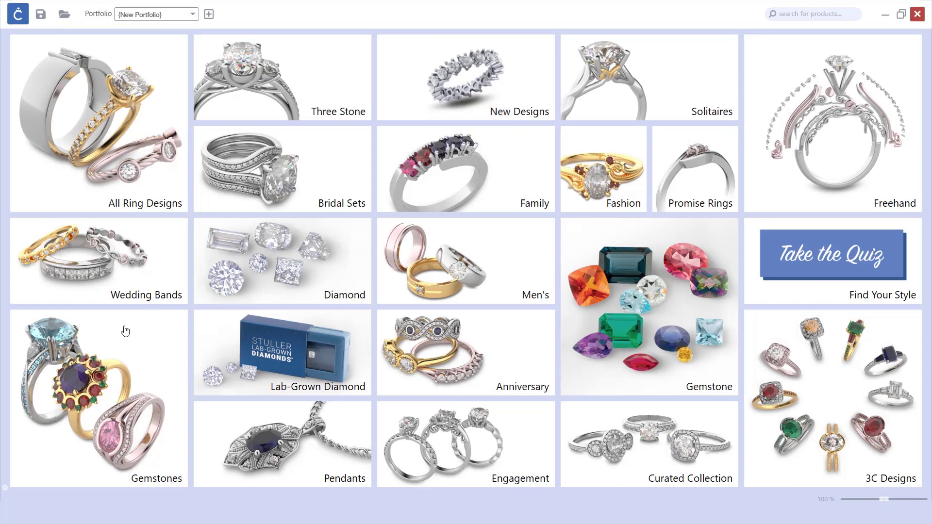
# Step: Open the All Ring Designs catalogue from the home screen's category tiles
pyautogui.click(108, 137)
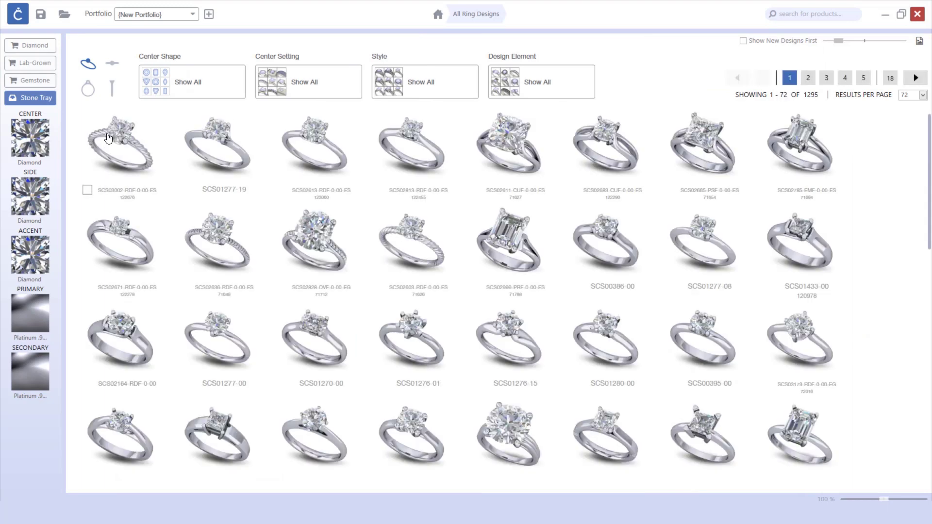
# Step: Preview the Center Shape, Center Setting, Style and Design Element filter option lists
pyautogui.click(157, 88)
pyautogui.click(274, 92)
pyautogui.click(397, 90)
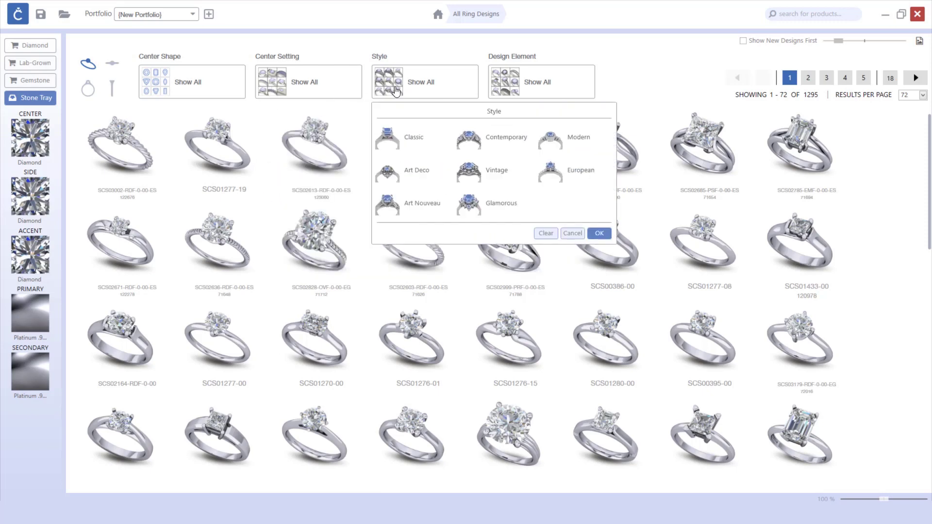
pyautogui.click(518, 92)
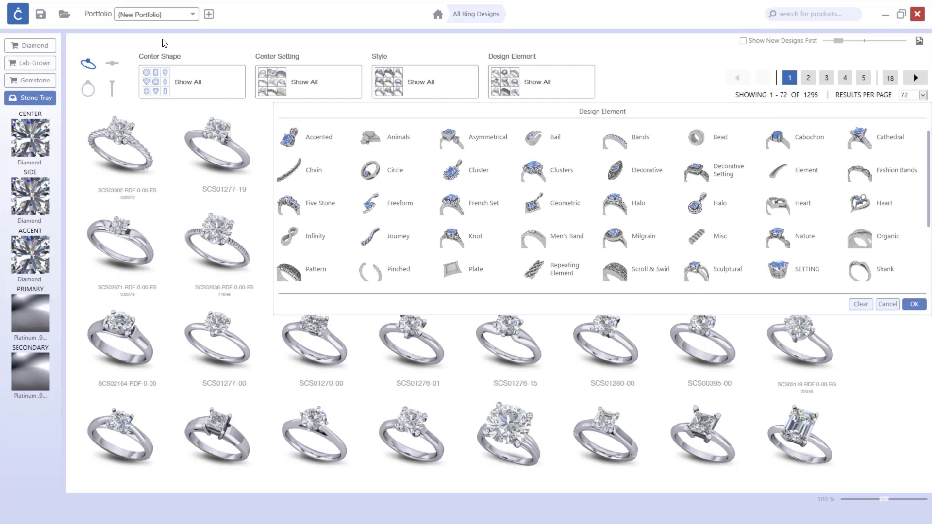
# Step: Browse saved portfolios in Design Manager, then load April CSSS and close the manager
pyautogui.click(64, 14)
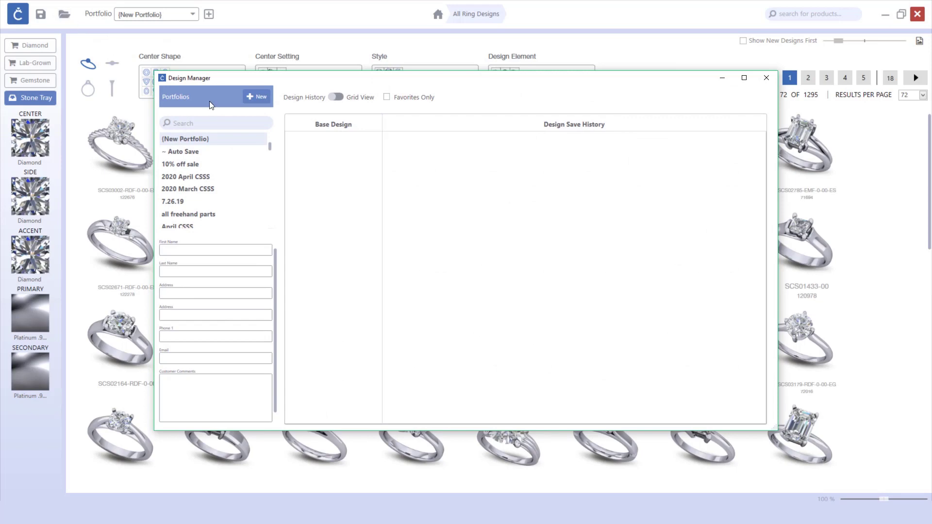
pyautogui.click(207, 165)
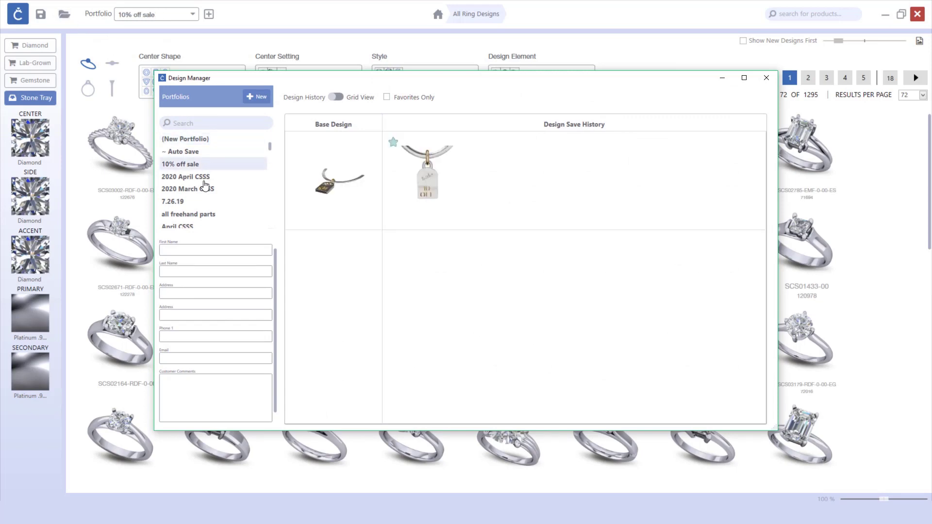
pyautogui.click(203, 189)
pyautogui.click(194, 204)
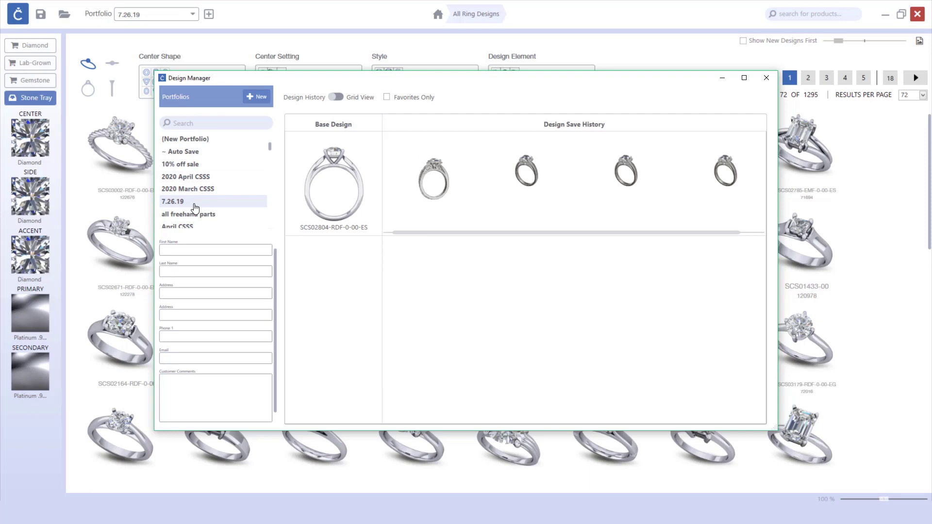
pyautogui.click(197, 214)
pyautogui.click(194, 226)
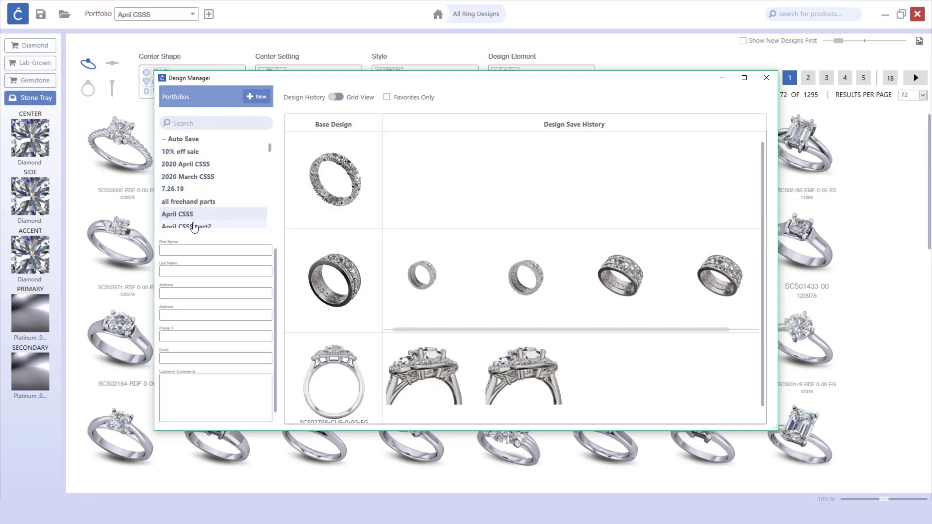
pyautogui.click(765, 76)
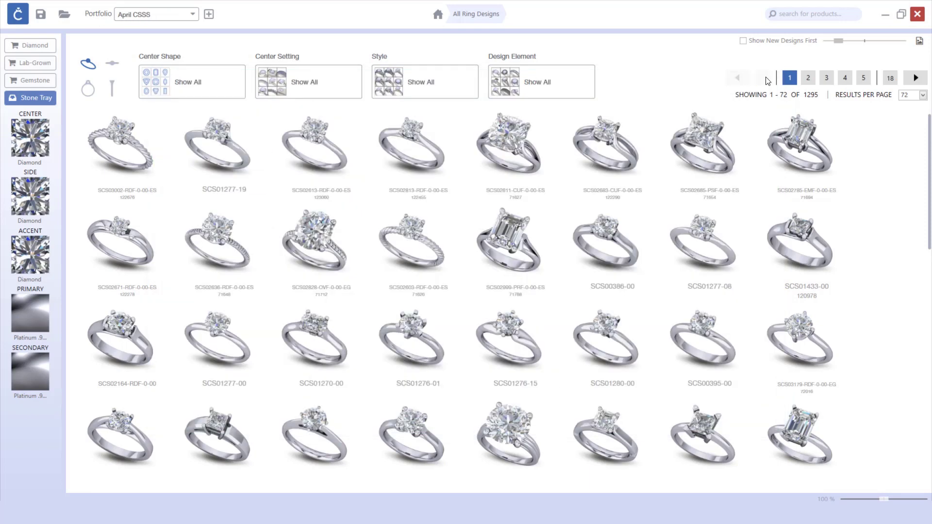
# Step: Return home and start a new Freehand design, dismissing the Part Toolbox
pyautogui.click(438, 16)
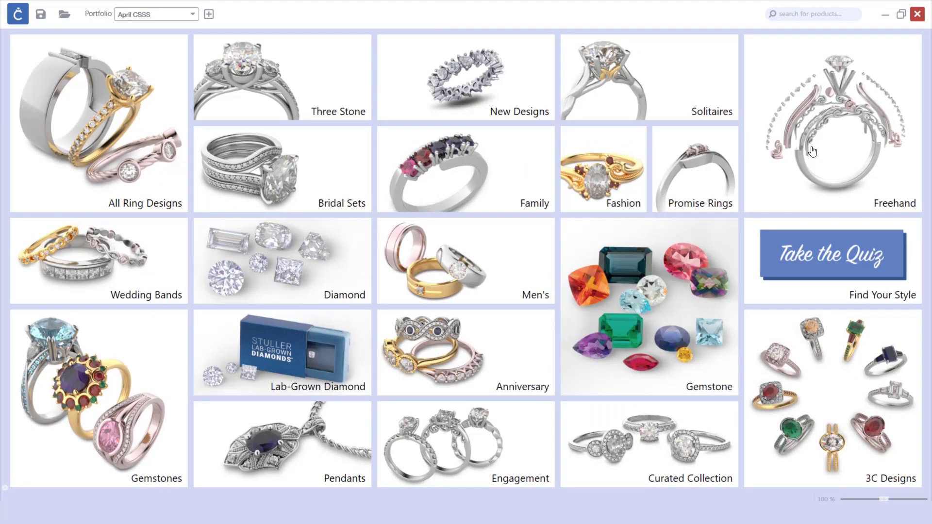
pyautogui.click(812, 152)
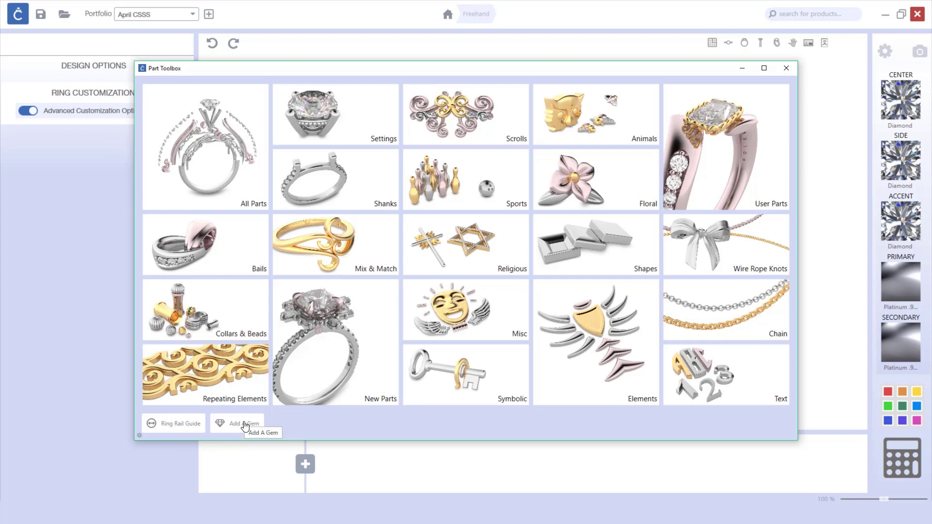
pyautogui.click(787, 69)
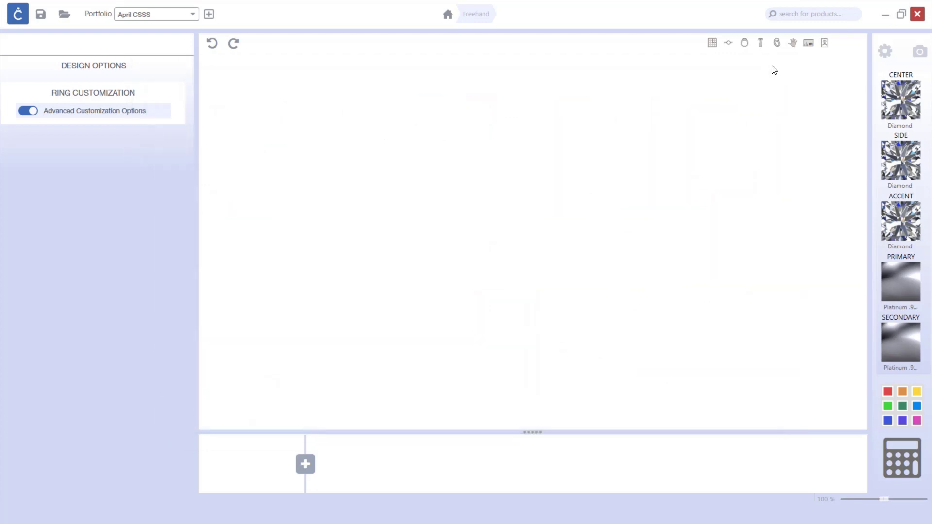
# Step: Open the General page of Preferences from the application logo menu
pyautogui.click(18, 14)
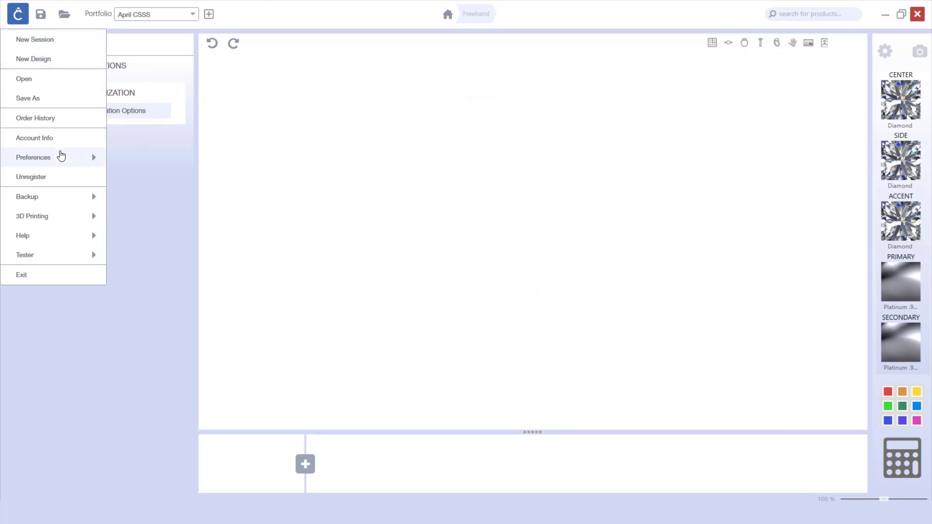
pyautogui.moveTo(62, 156)
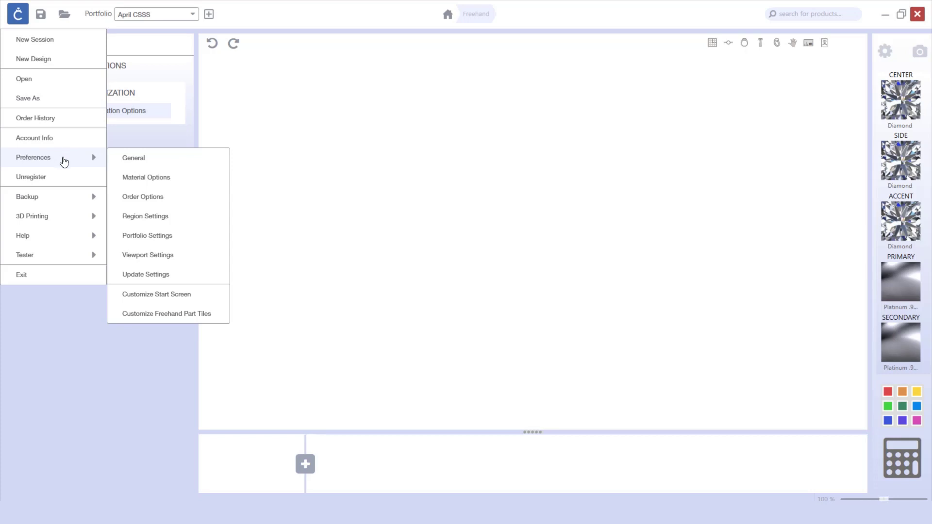
pyautogui.click(146, 177)
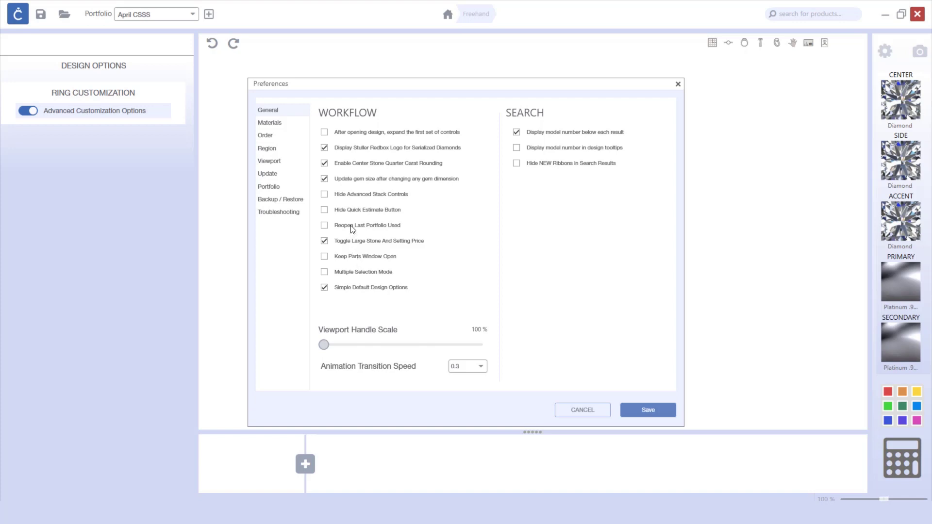
# Step: Toggle the Moissanite and Sapphire White disabled boxes in Materials, then view Order preferences
pyautogui.click(272, 124)
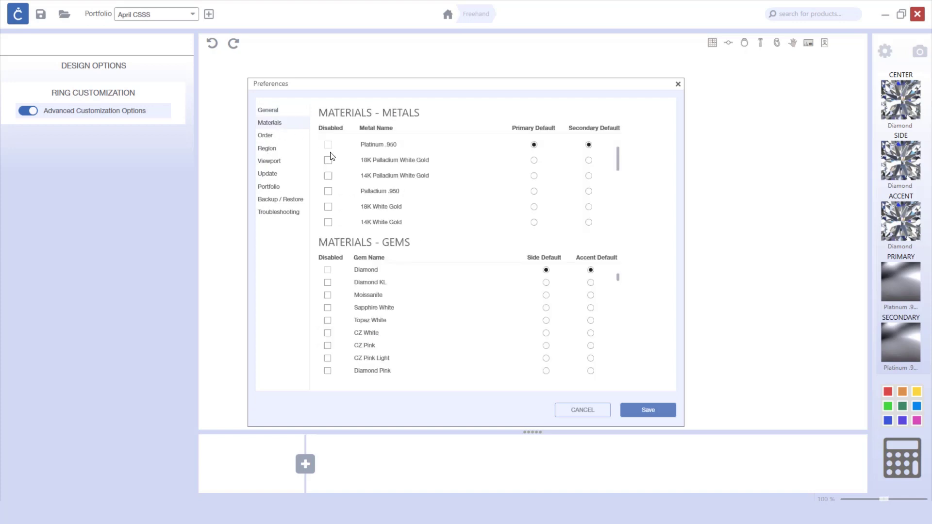
pyautogui.click(328, 295)
pyautogui.click(328, 307)
pyautogui.click(328, 295)
pyautogui.click(328, 282)
pyautogui.click(327, 308)
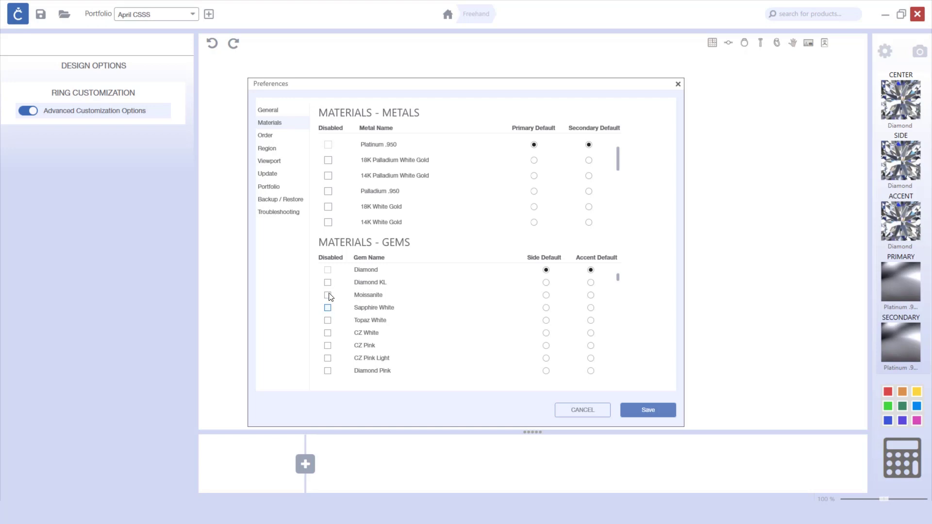
pyautogui.click(272, 137)
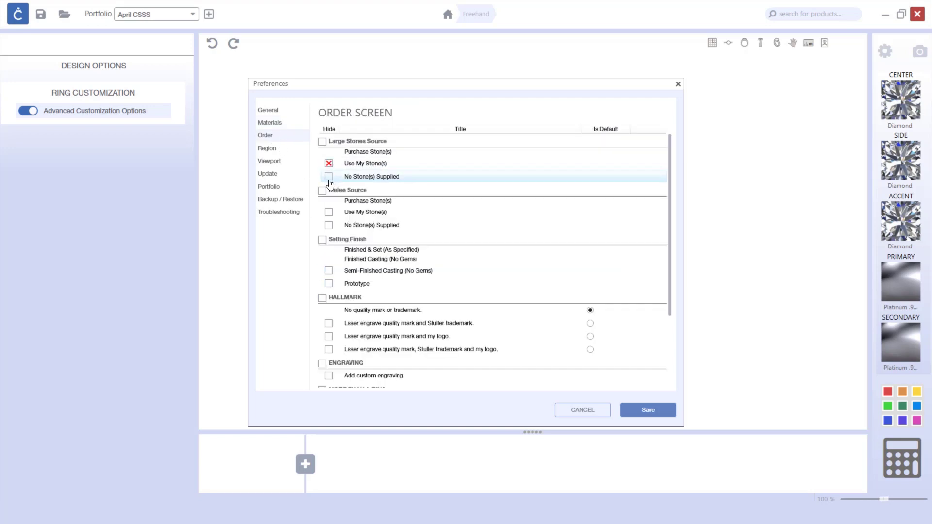
# Step: Unhide Use My Stone(s) and hide the HALLMARK group with its Stuller trademark engraving
pyautogui.click(329, 164)
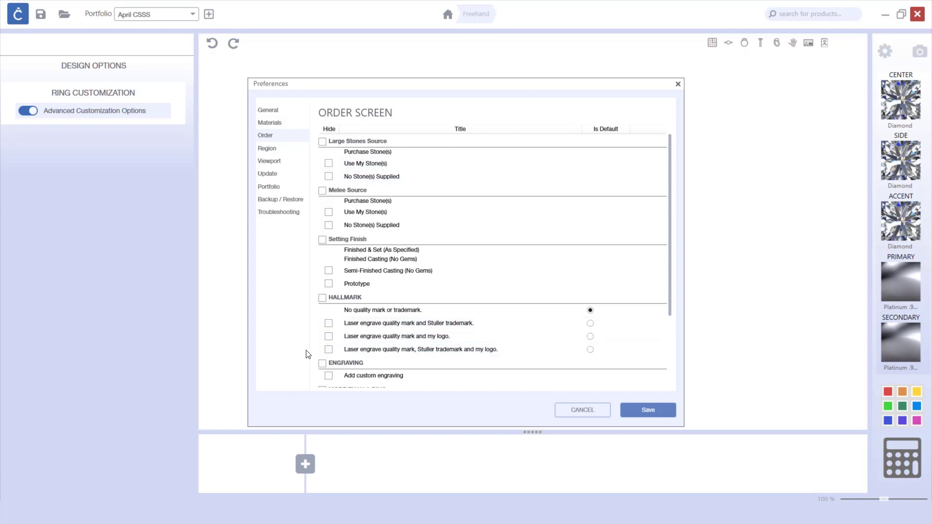
pyautogui.click(323, 297)
pyautogui.click(329, 323)
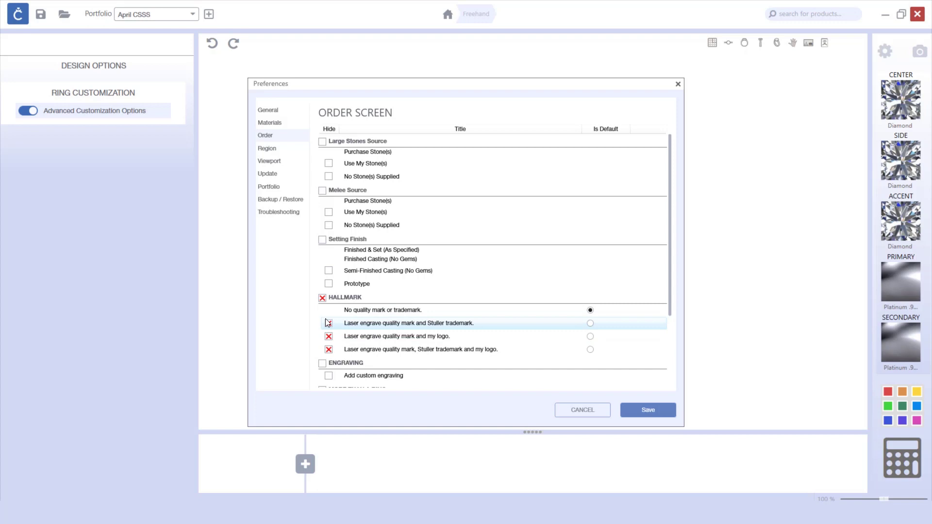
pyautogui.click(329, 323)
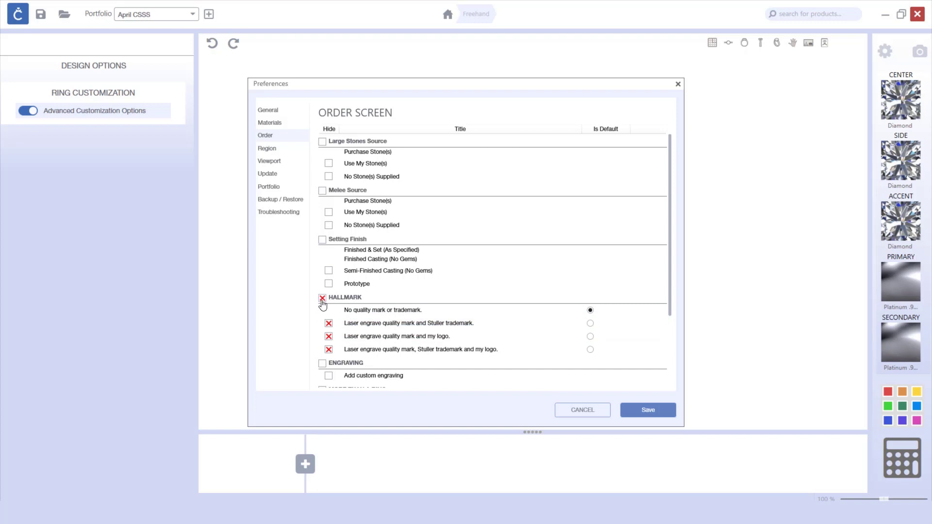
pyautogui.click(323, 299)
pyautogui.click(322, 298)
# Step: Browse the Region, Viewport and Update preference pages, showing version 8.3.20157.3001
pyautogui.click(280, 150)
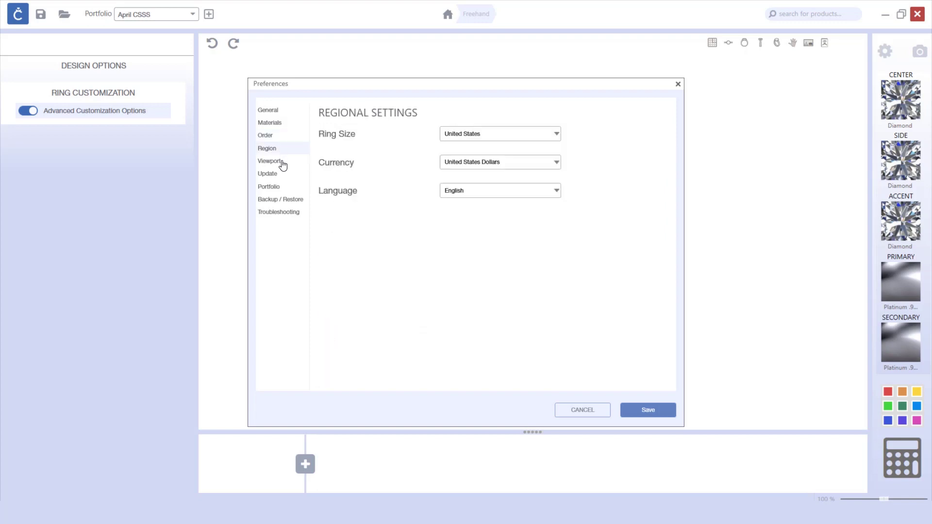
pyautogui.click(283, 164)
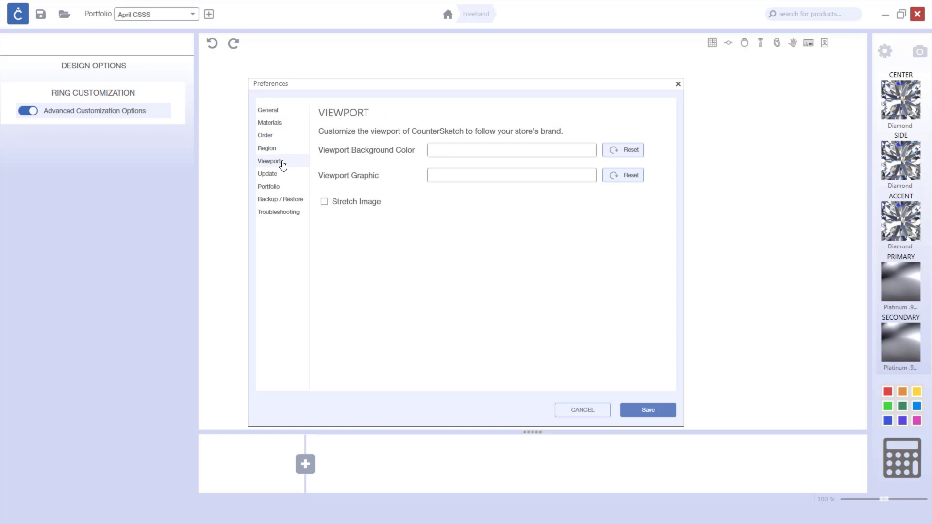
pyautogui.click(279, 175)
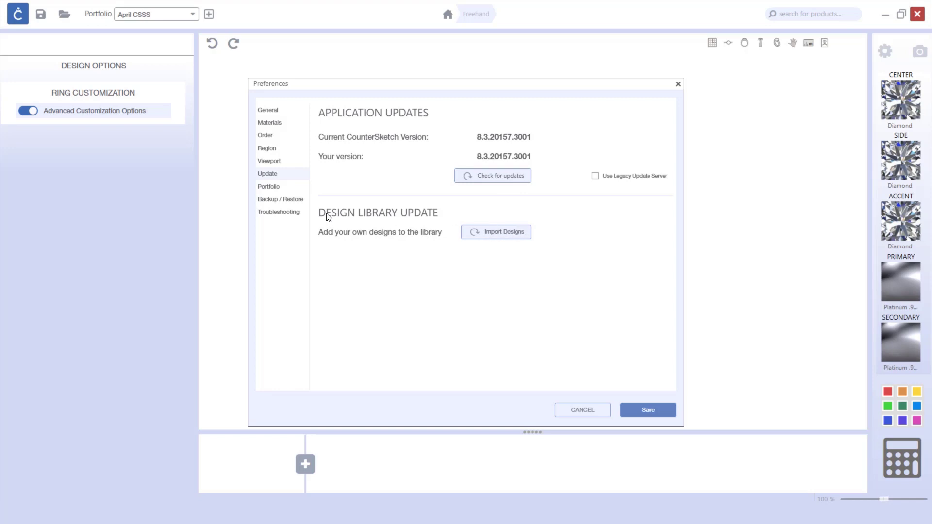
# Step: Browse the Portfolio, Backup / Restore and Troubleshooting preference pages
pyautogui.click(283, 189)
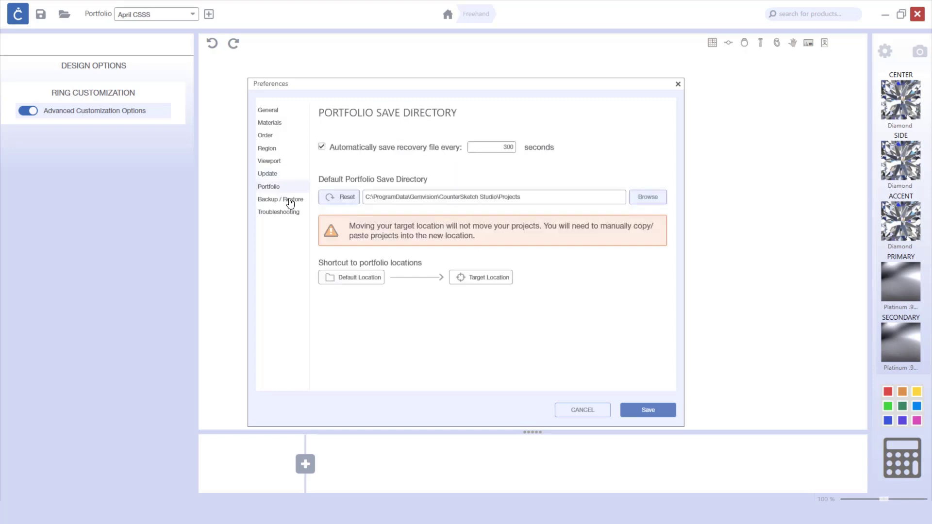
pyautogui.click(291, 201)
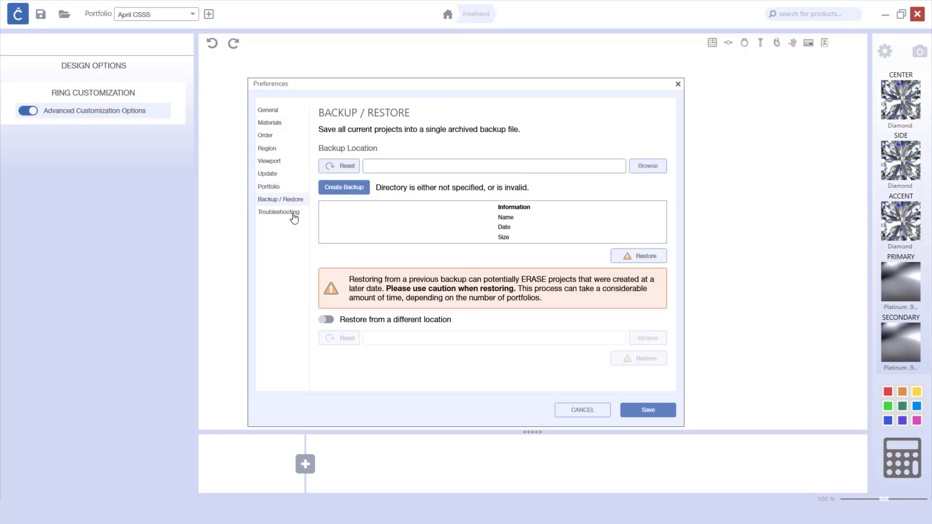
pyautogui.click(294, 217)
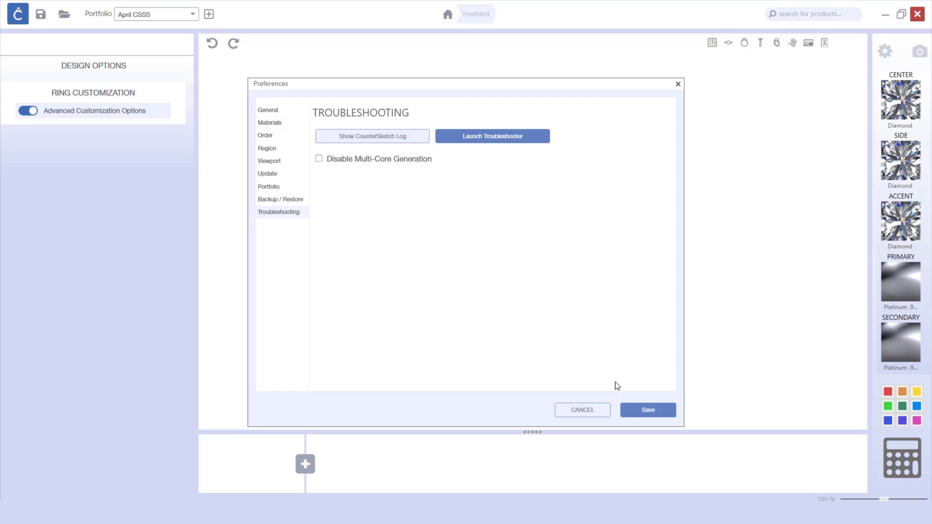
# Step: Save the preferences and show the Quick Estimate prices for ring SCS03275-RDF-0-00-BD
pyautogui.click(642, 412)
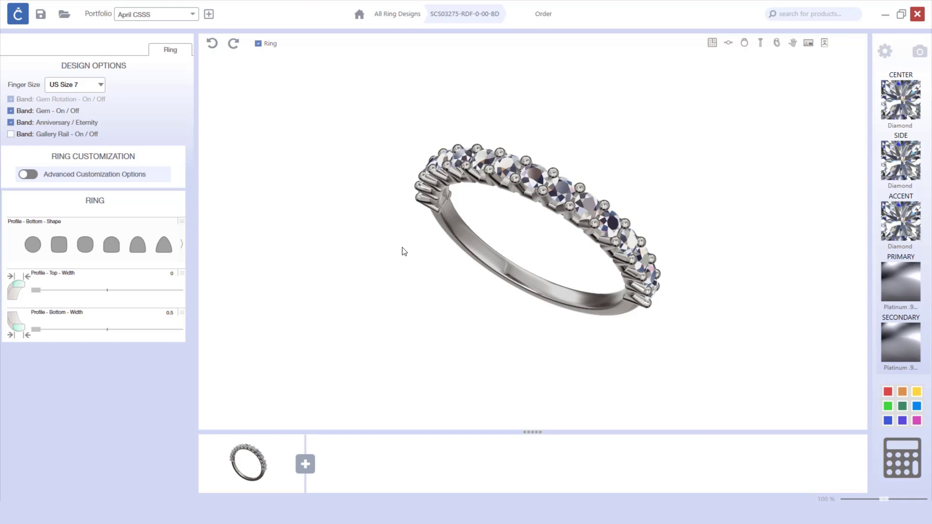
pyautogui.click(902, 469)
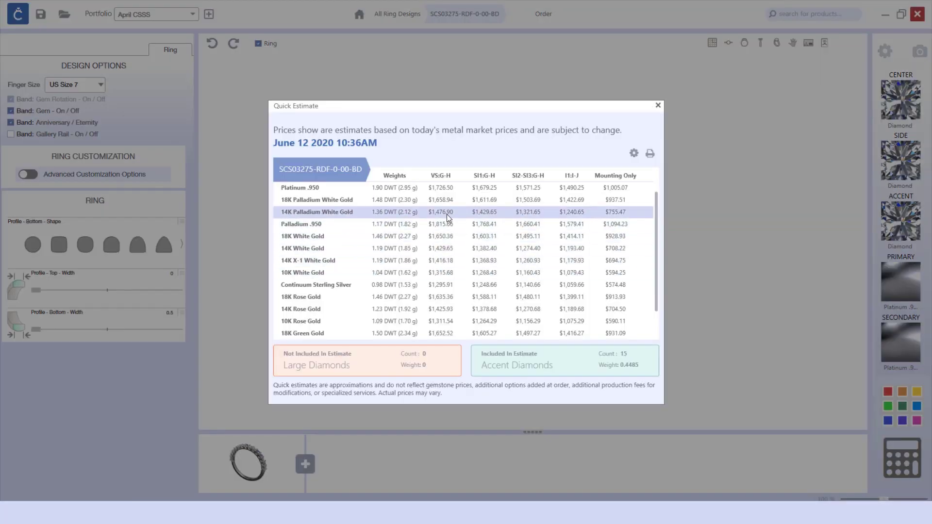